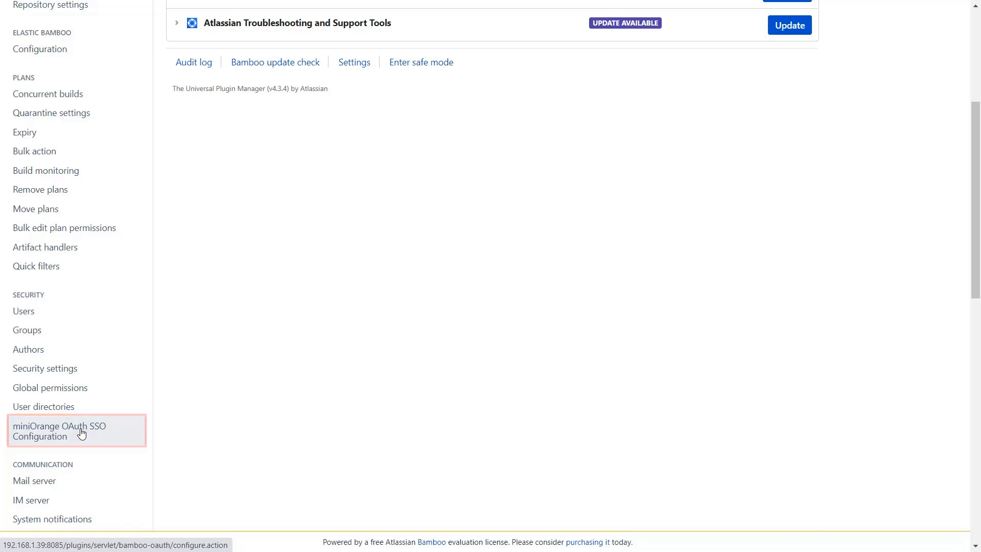
Open the miniOrange OAuth SSO configuration, select Custom OAuth as the application and name the app "OAuth Custom".
left_click(81, 433)
left_click(333, 312)
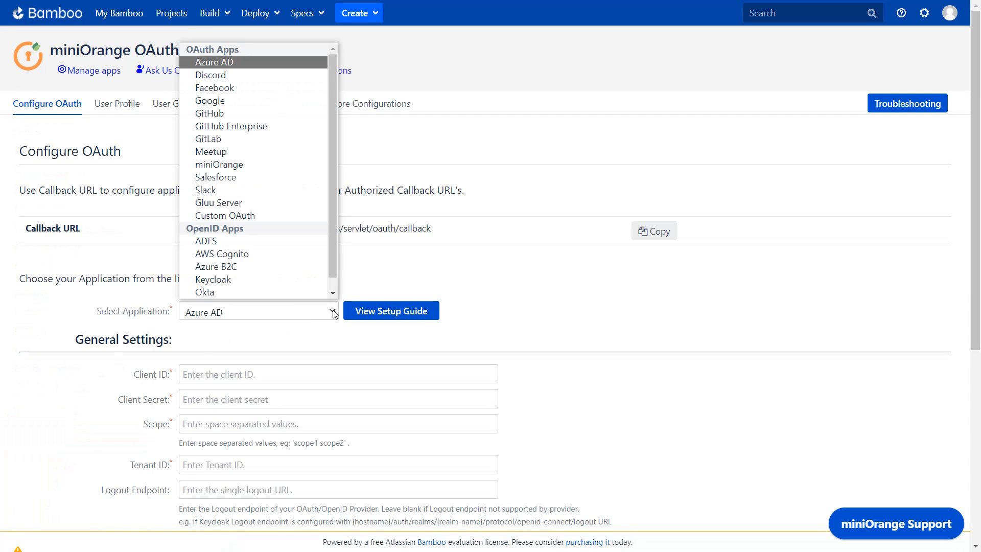
left_click(278, 216)
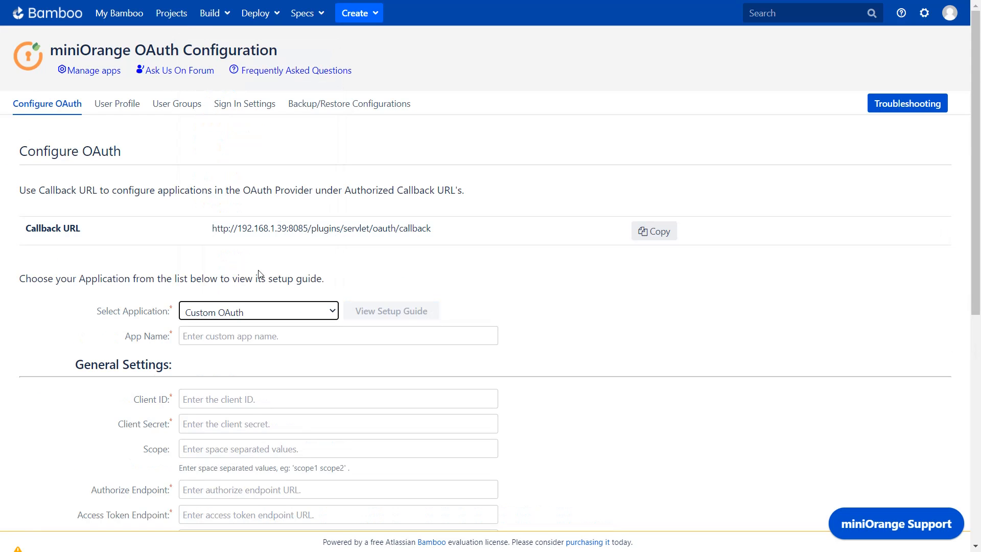
left_click(222, 334)
type("OAuth Custom")
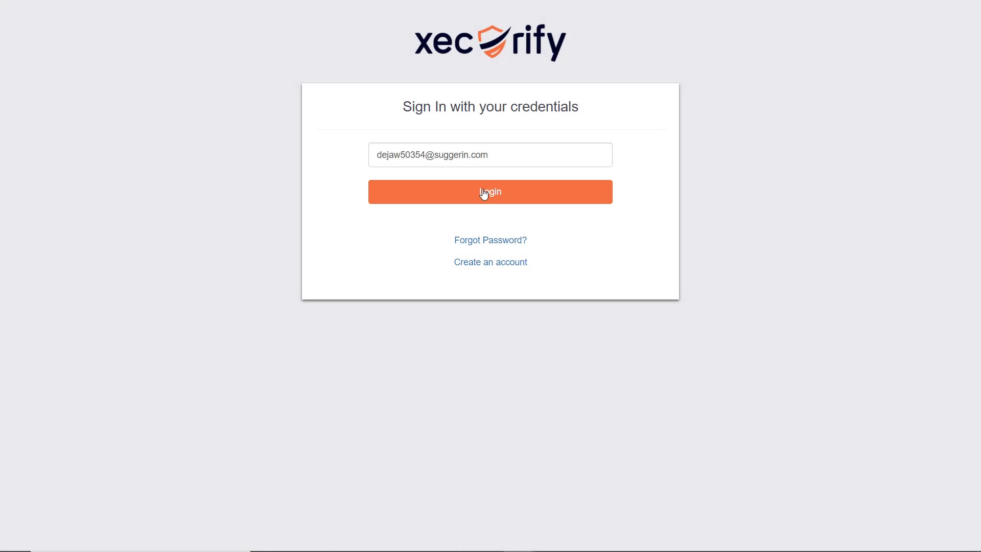
Sign in to the Xecurify console with the prefilled account, entering the account password.
left_click(484, 194)
type("*********")
left_click(465, 225)
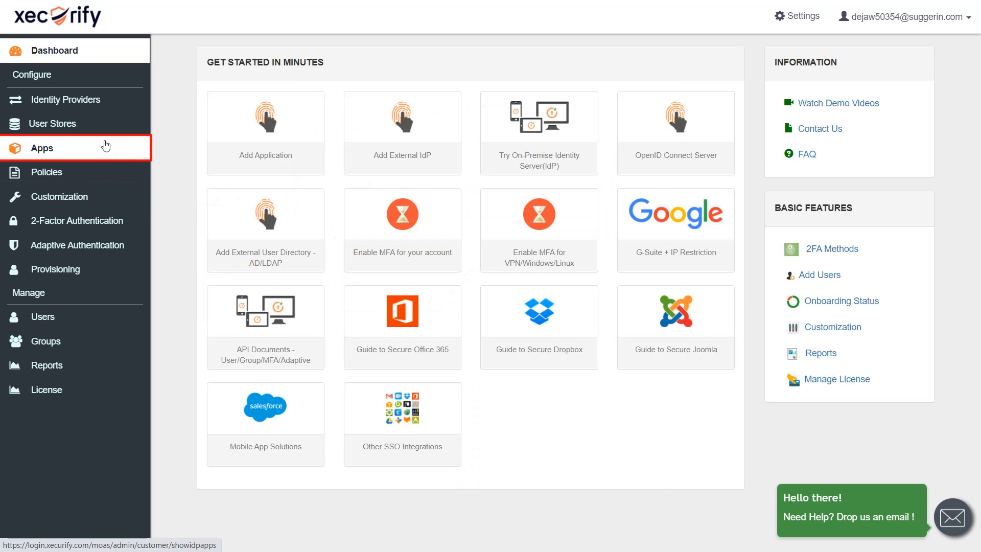
Add a new OAuth/OIDC application of type Bamboo and set its client name to "Bamboo OAuth".
left_click(113, 153)
left_click(863, 62)
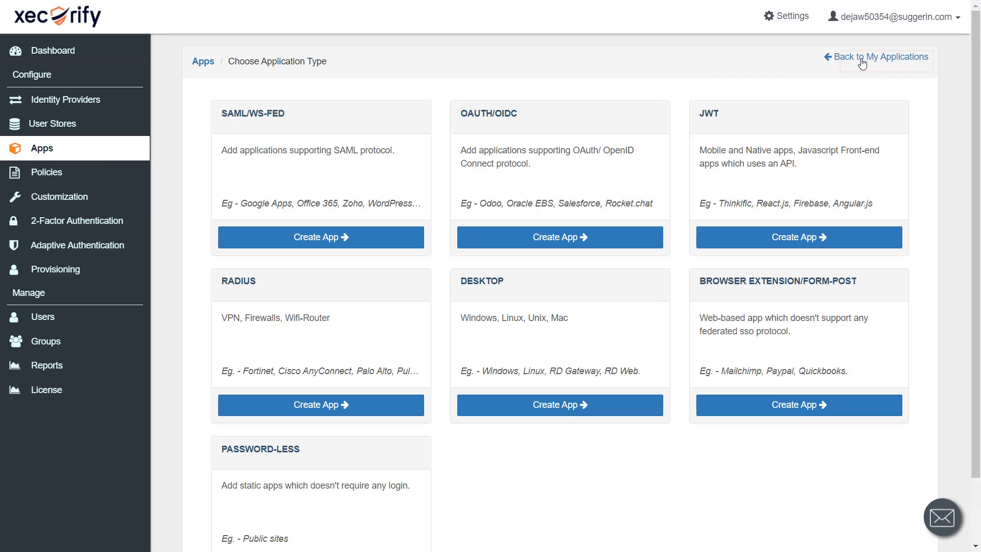
left_click(511, 239)
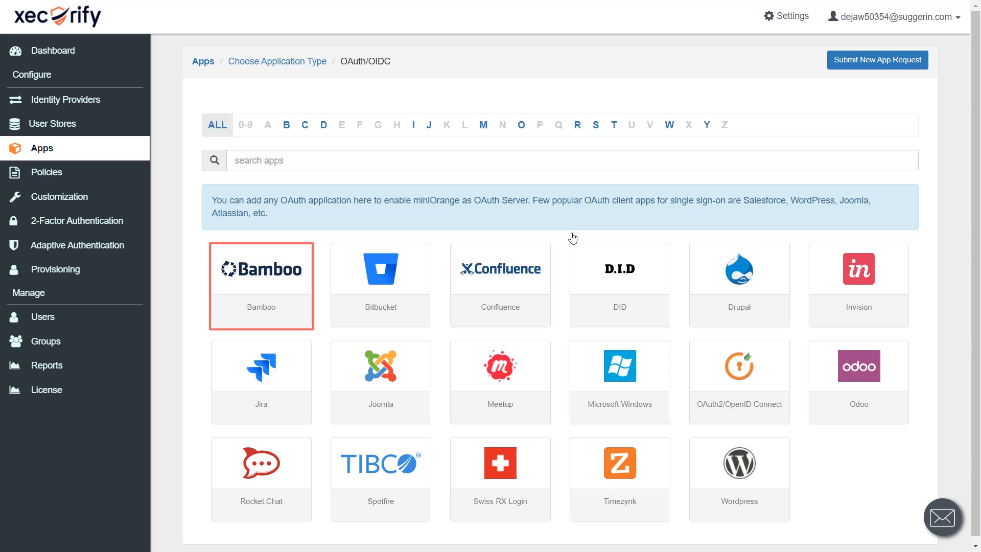
left_click(261, 285)
left_click(408, 145)
type("Bamboo OAuth")
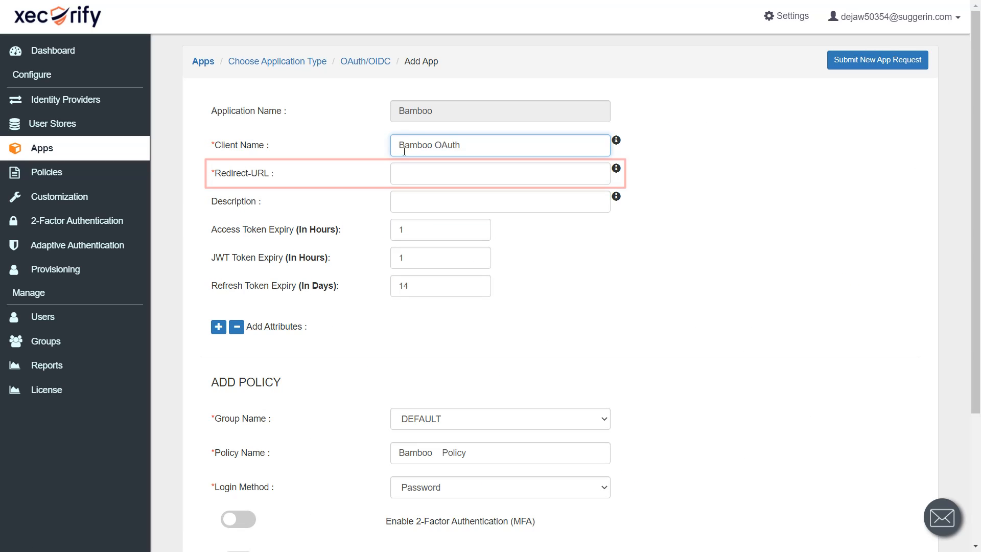
Copy the callback URL from Bamboo's miniOrange configuration into the Xecurify app's Redirect-URL and save the app.
left_click(401, 173)
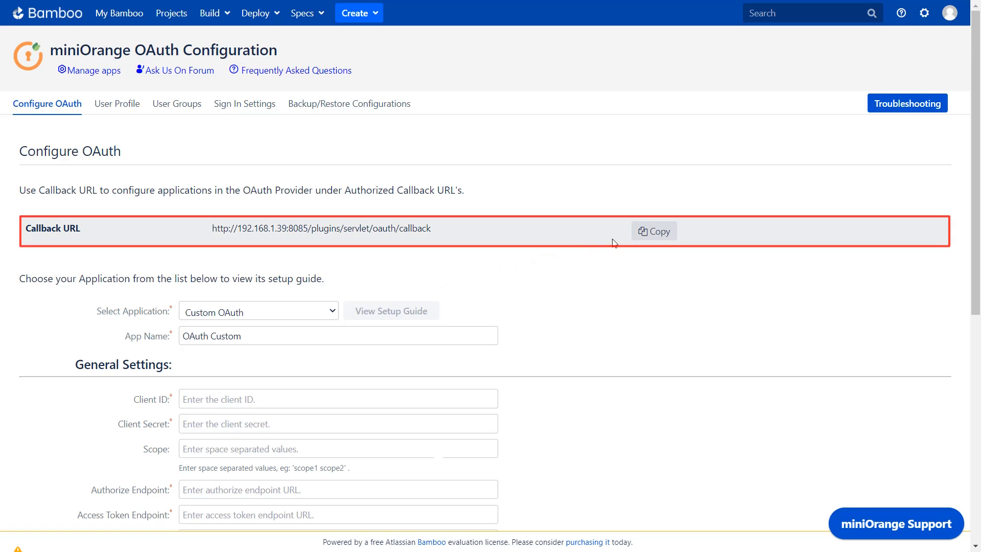
left_click(645, 232)
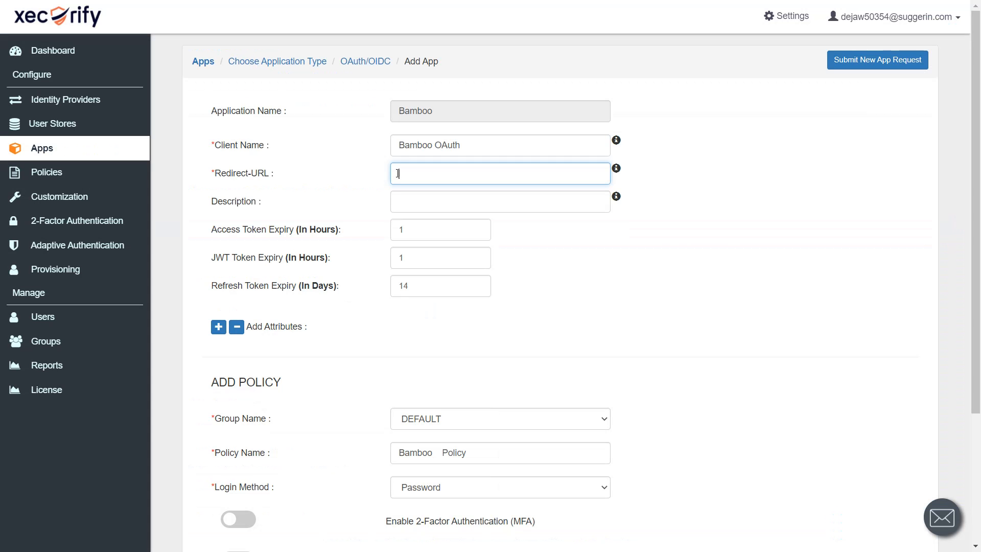
key("ctrl+v")
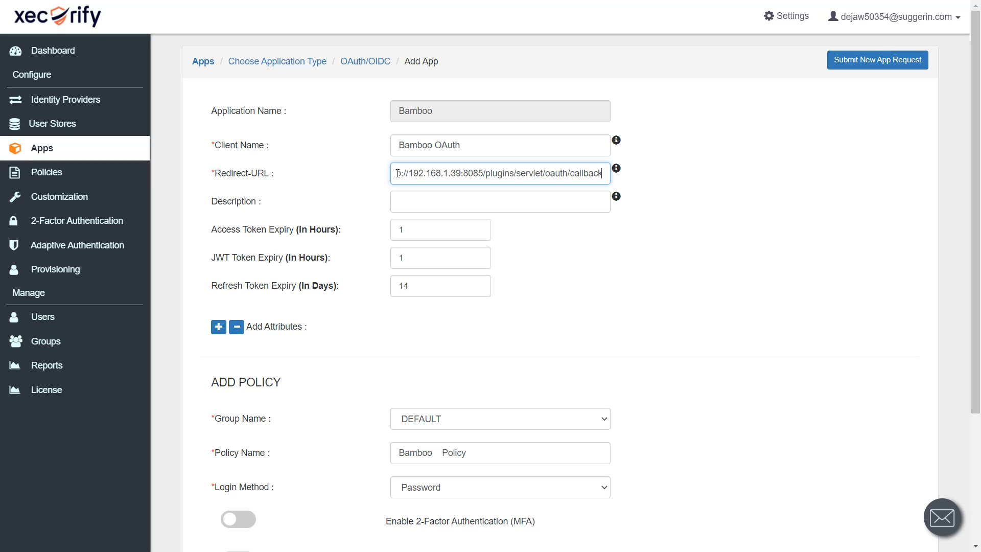
scroll(398, 173, "down", 3)
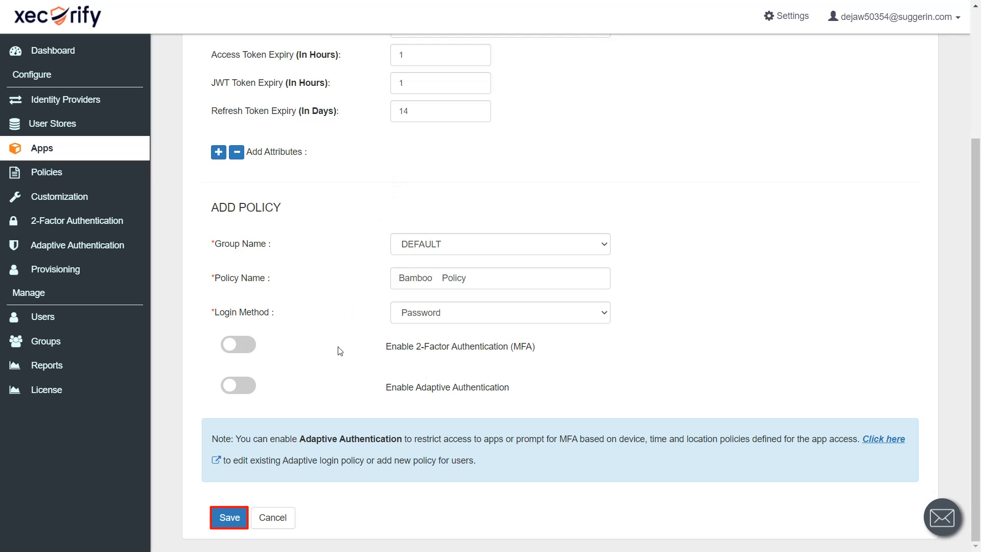
left_click(229, 517)
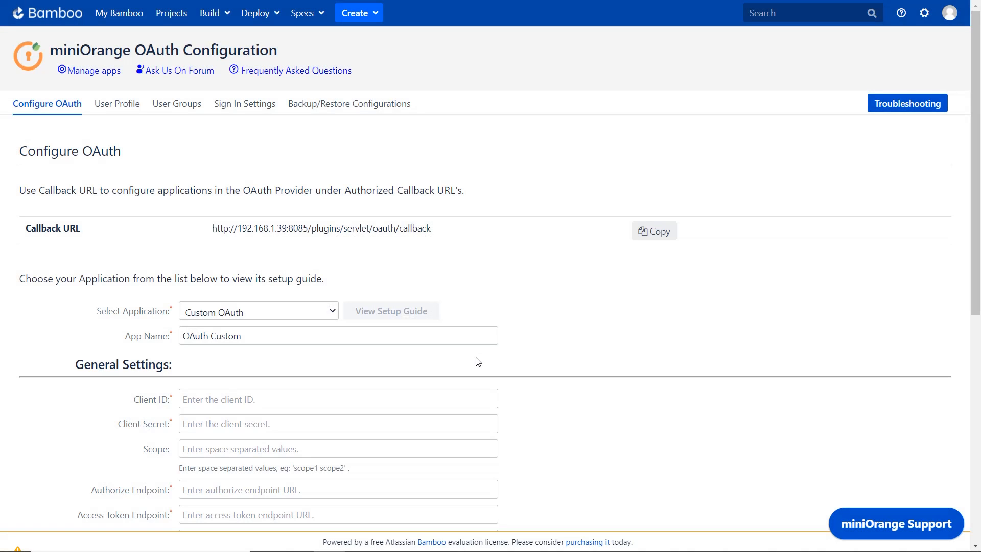
Open the Bamboo OAuth app for editing in Xecurify and copy its client ID into Bamboo's Client ID setting.
left_click(194, 400)
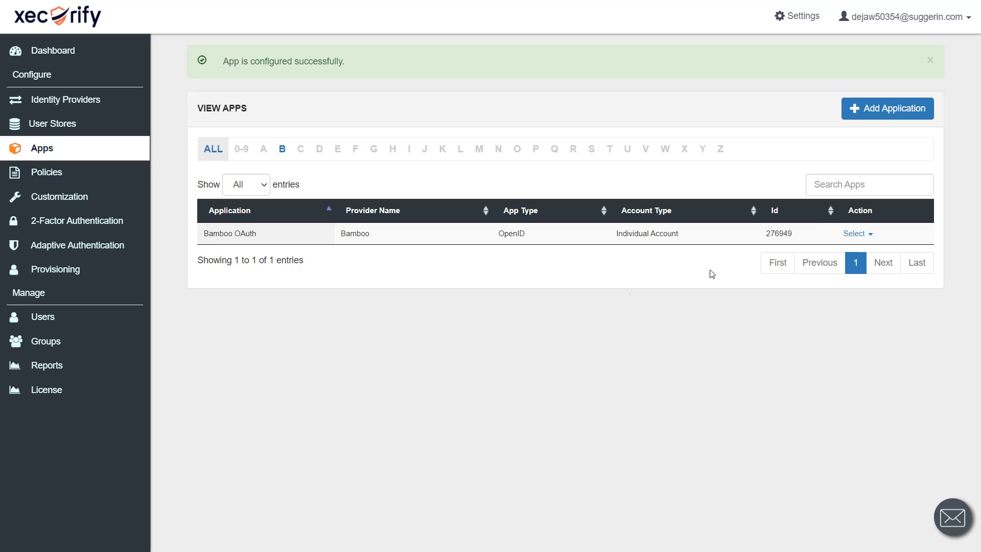
left_click(856, 234)
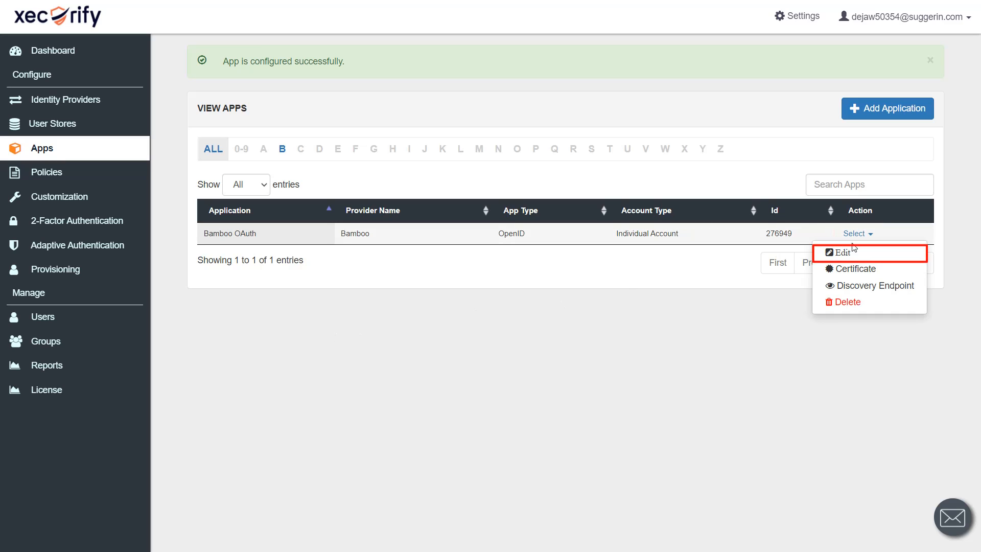
left_click(853, 251)
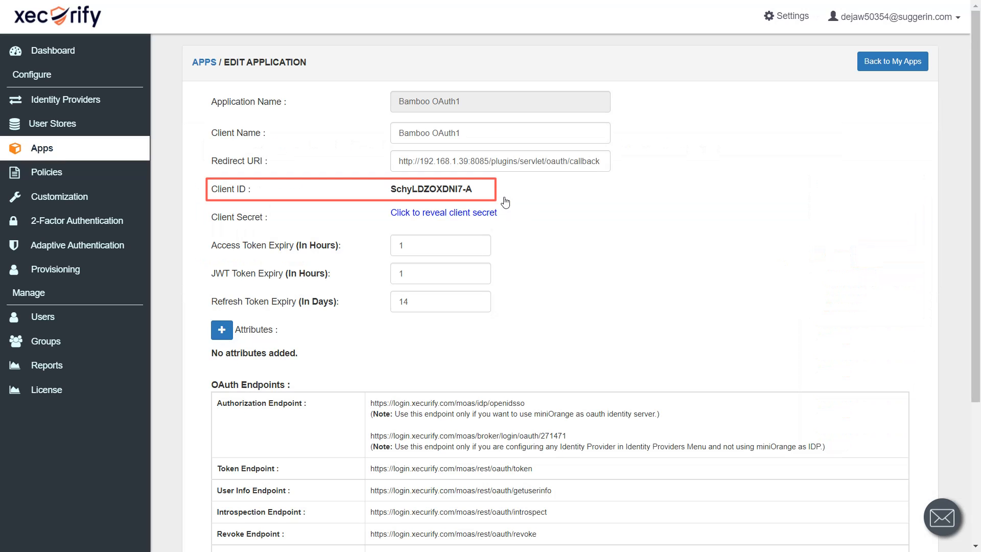
double_click(470, 189)
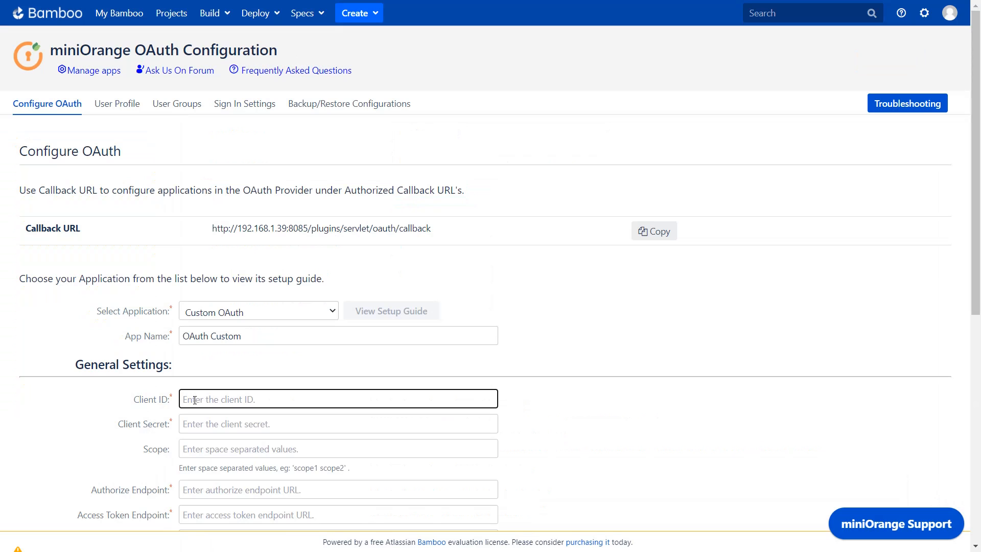
key("ctrl+v")
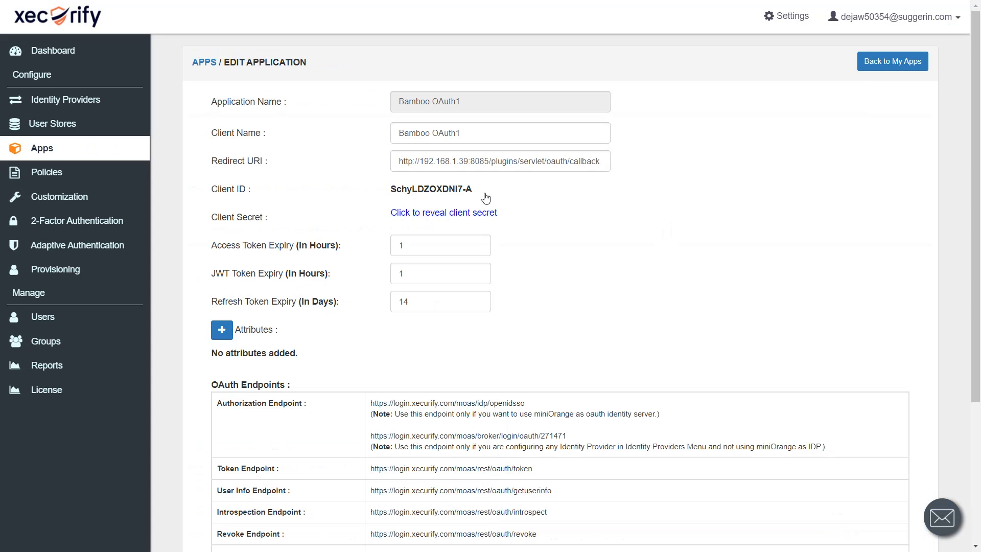
Reveal the client secret in the Xecurify app and paste it into Bamboo's Client Secret setting.
left_click(444, 216)
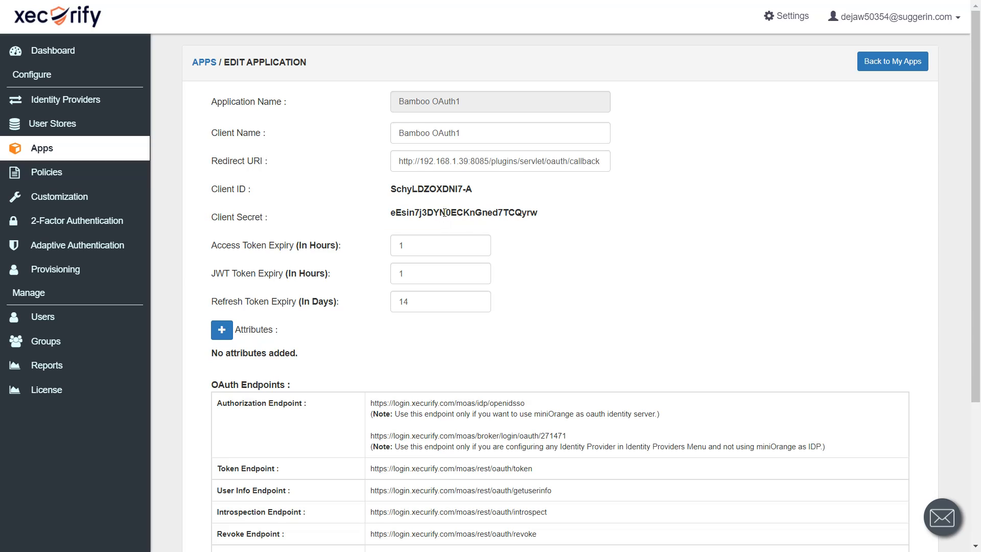
double_click(445, 215)
key("ctrl+c")
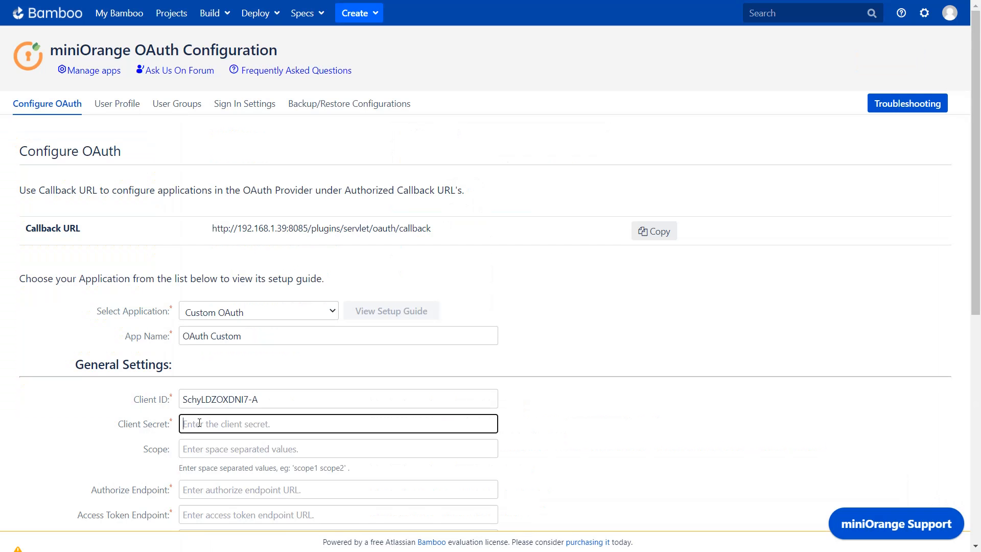
key("ctrl+v")
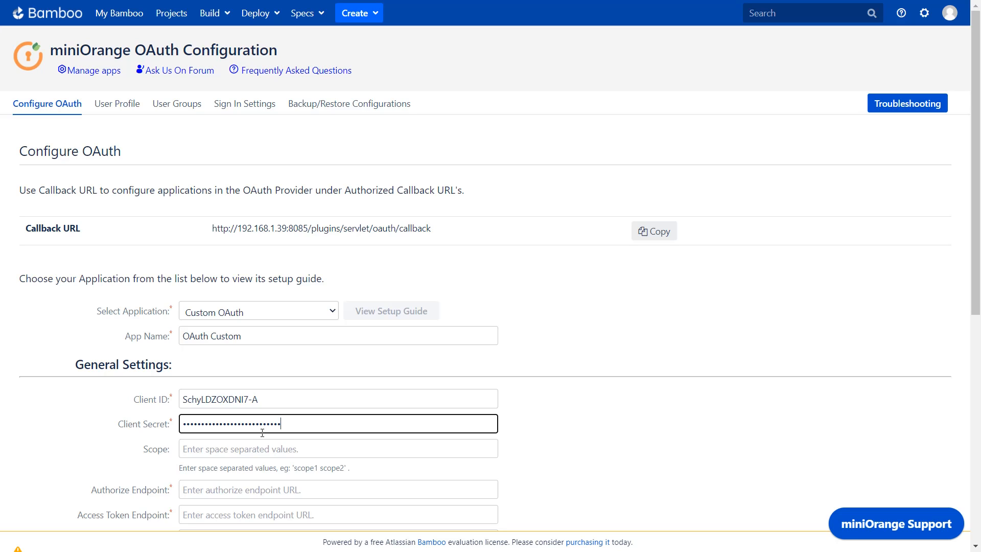
Set the scope in the Bamboo OAuth configuration to "email profile".
left_click(198, 448)
type("ema")
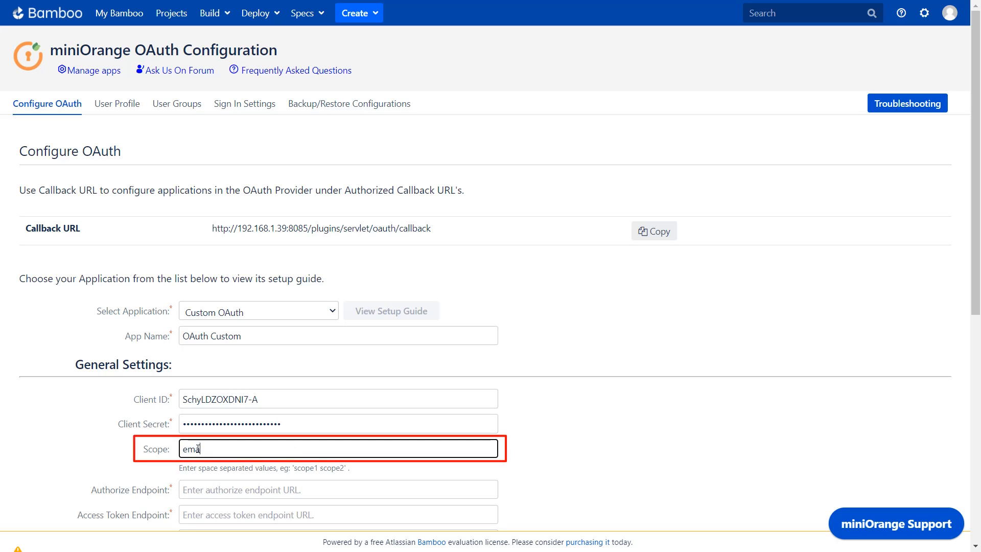
type("il profile")
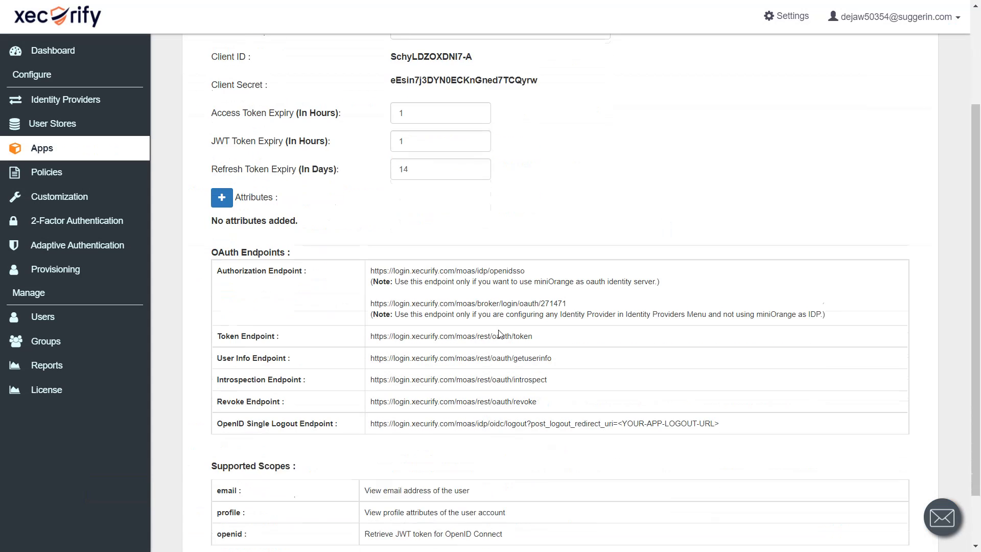
scroll(499, 333, "down", 1)
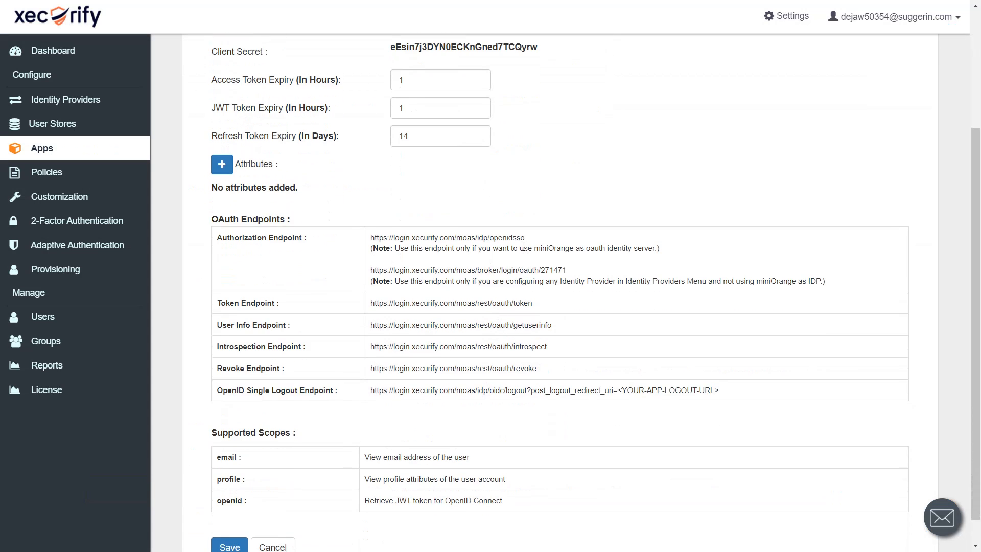
left_click_drag(531, 238, 368, 234)
key("ctrl+v")
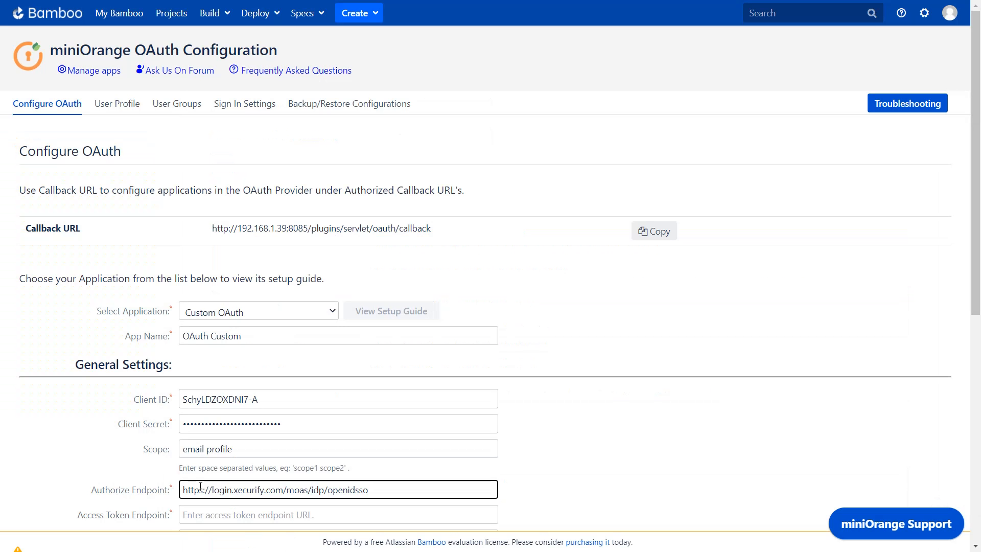
scroll(201, 486, "down", 5)
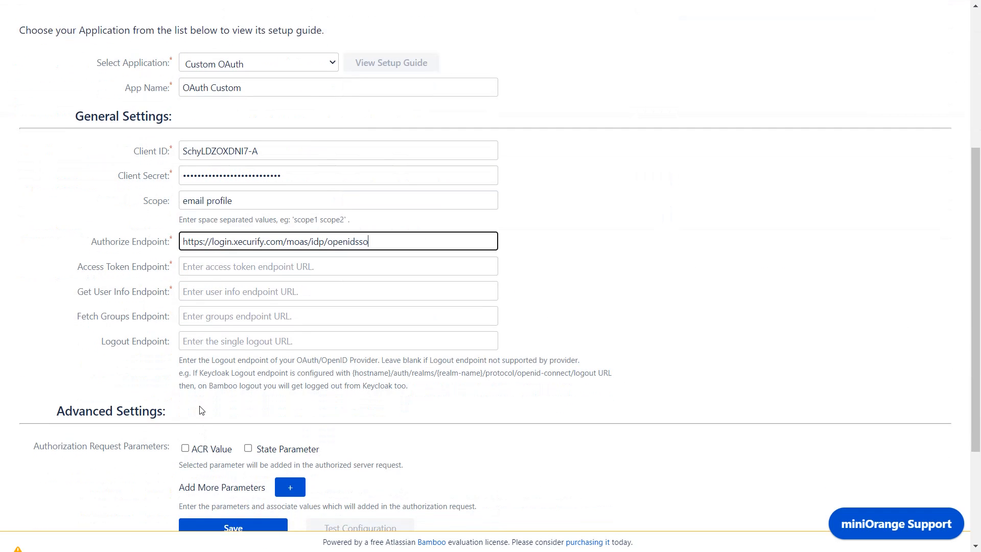
left_click(255, 266)
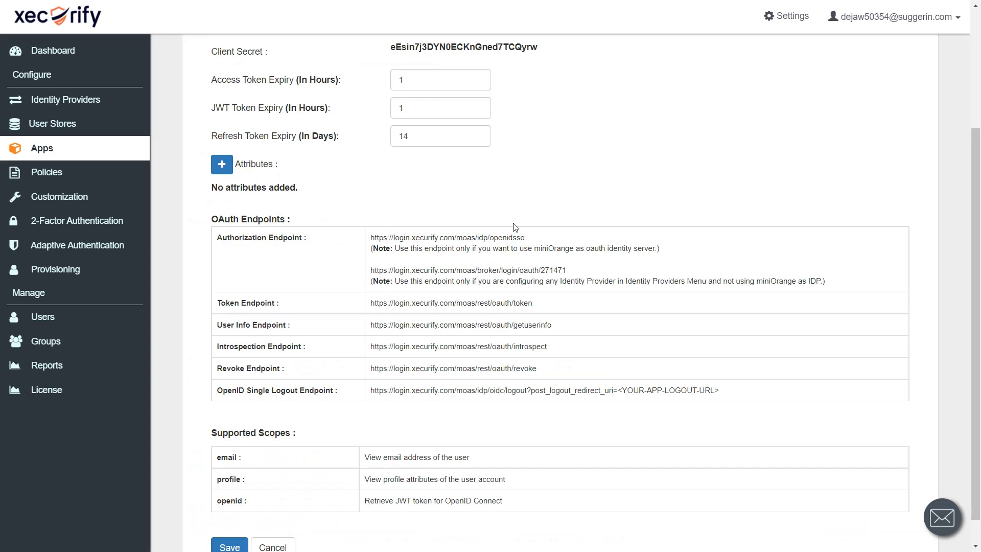
left_click_drag(534, 303, 370, 304)
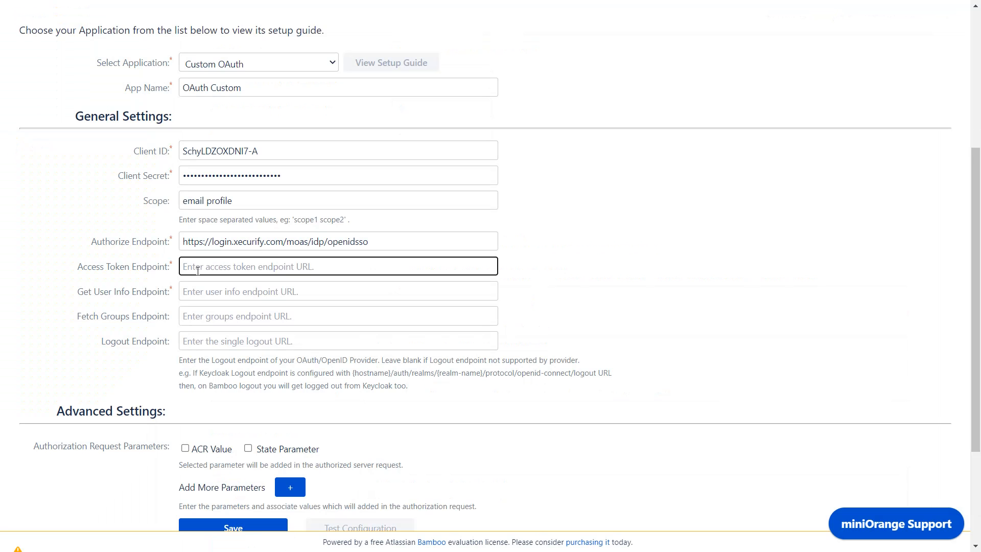
key("ctrl+v")
left_click(215, 292)
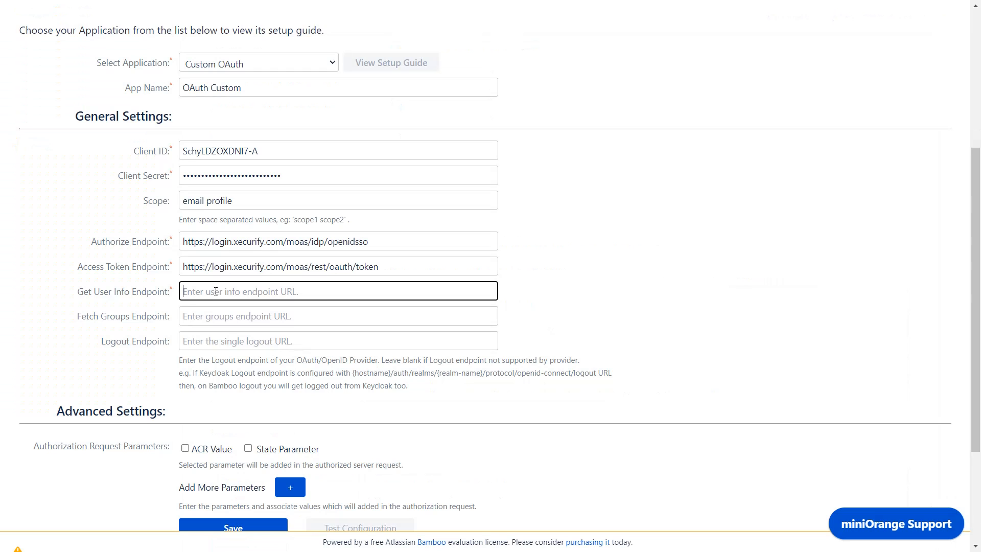
key("ctrl+v")
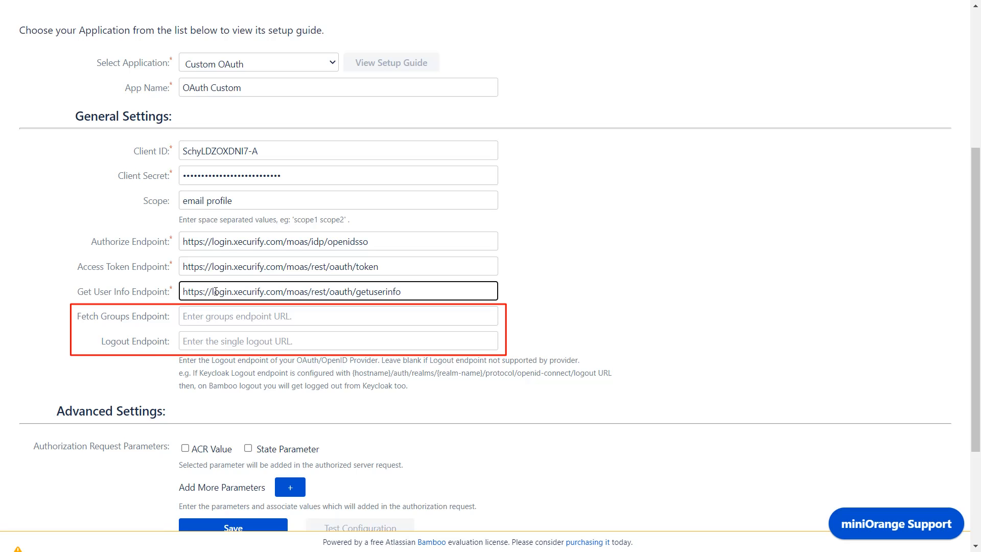
Include the State Parameter in the authorization request and save the OAuth settings.
scroll(414, 293, "down", 3)
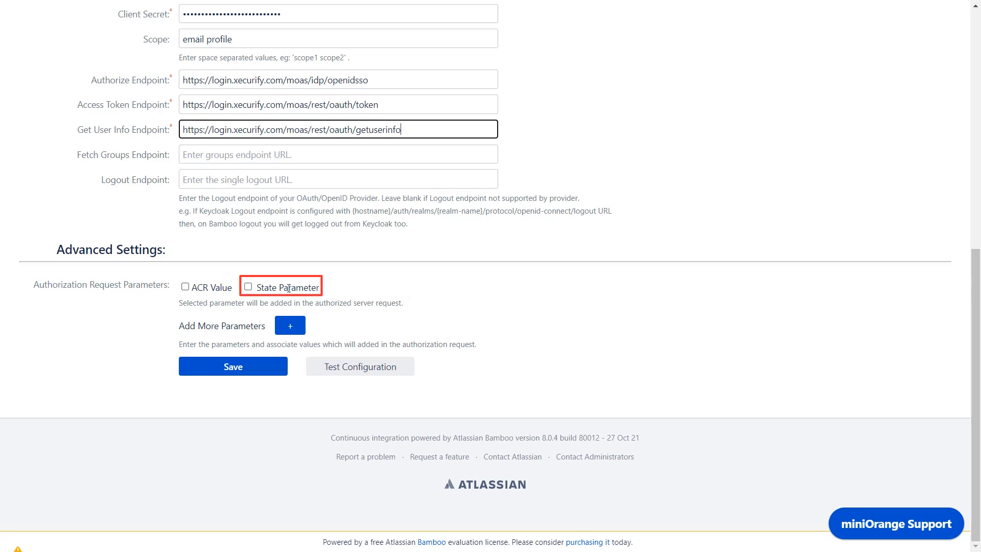
left_click(248, 288)
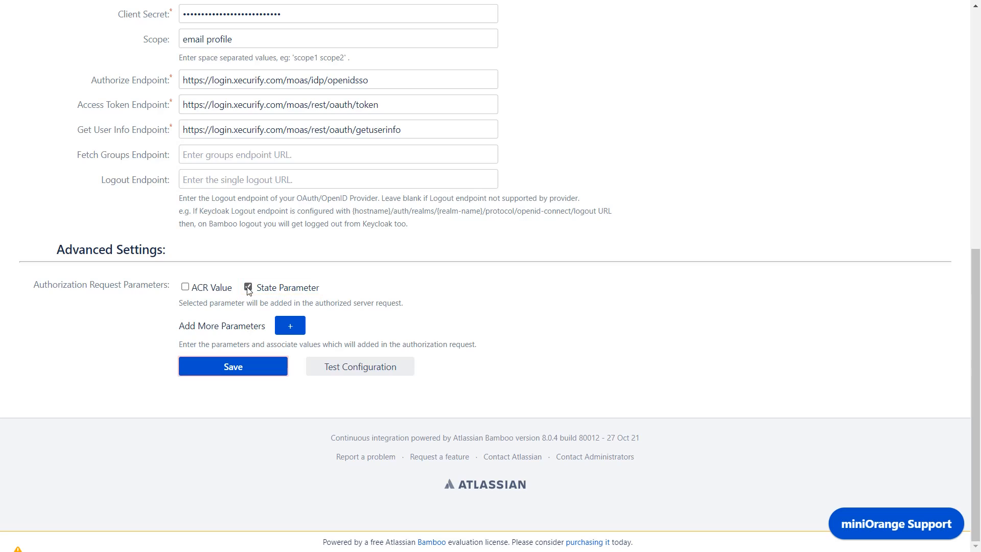
left_click(229, 368)
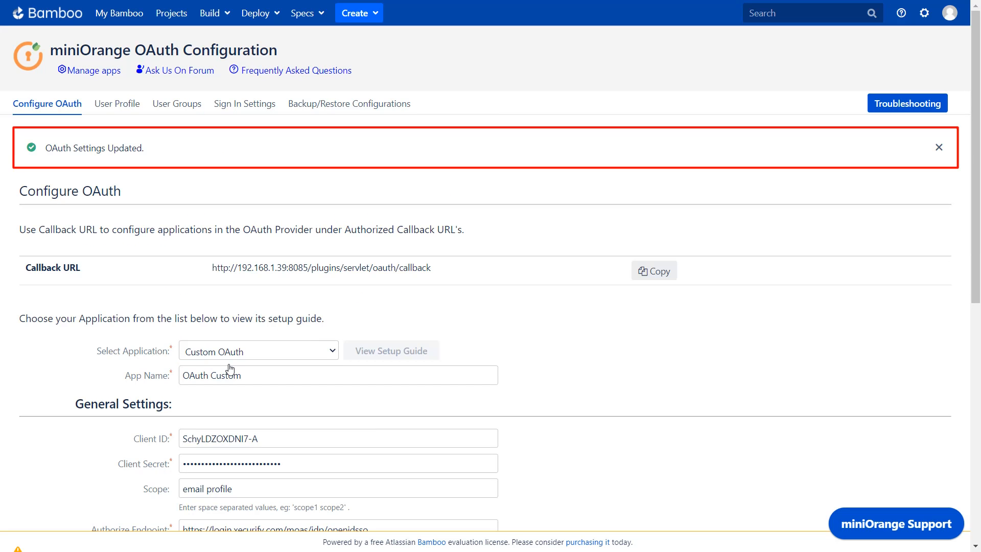
Run the configuration test for the saved Custom OAuth application.
scroll(224, 368, "down", 8)
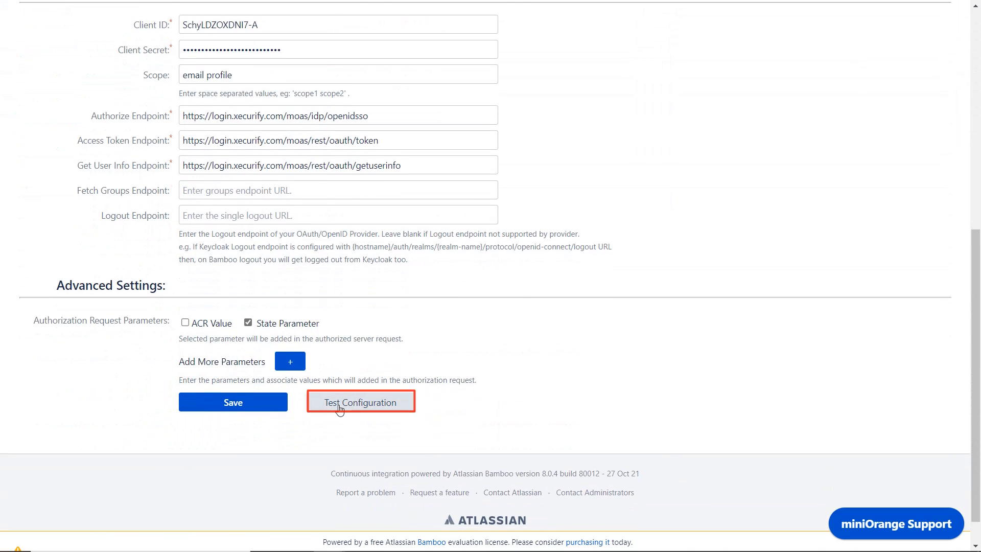
left_click(340, 402)
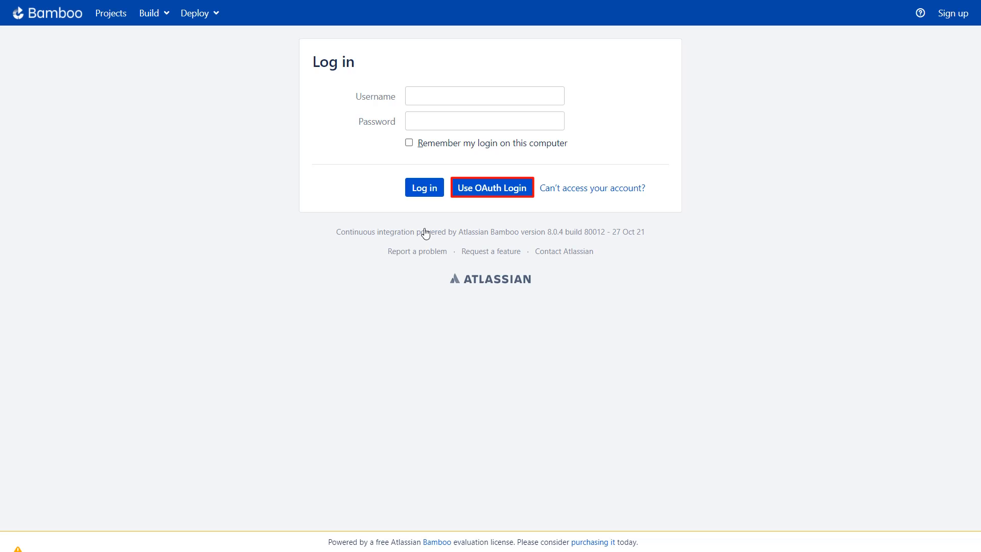
Log in to Bamboo through OAuth, using the prefilled Xecurify account and entering its password.
left_click(486, 197)
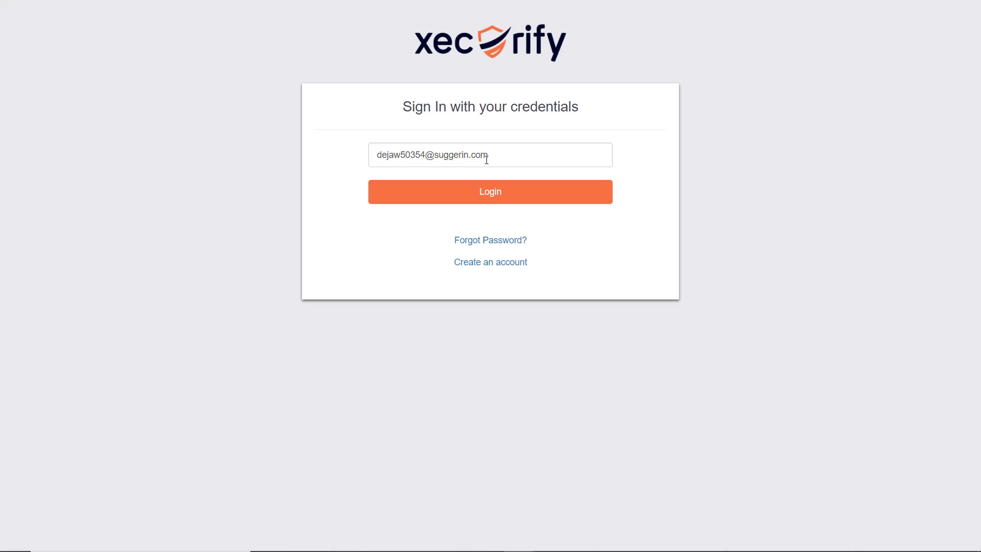
left_click(491, 191)
type("•••••••••")
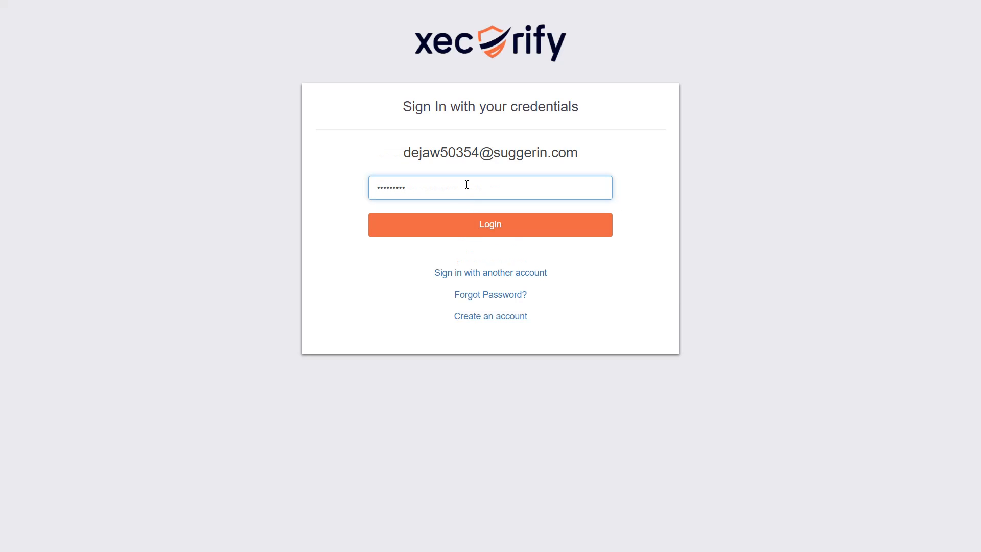
key("Return")
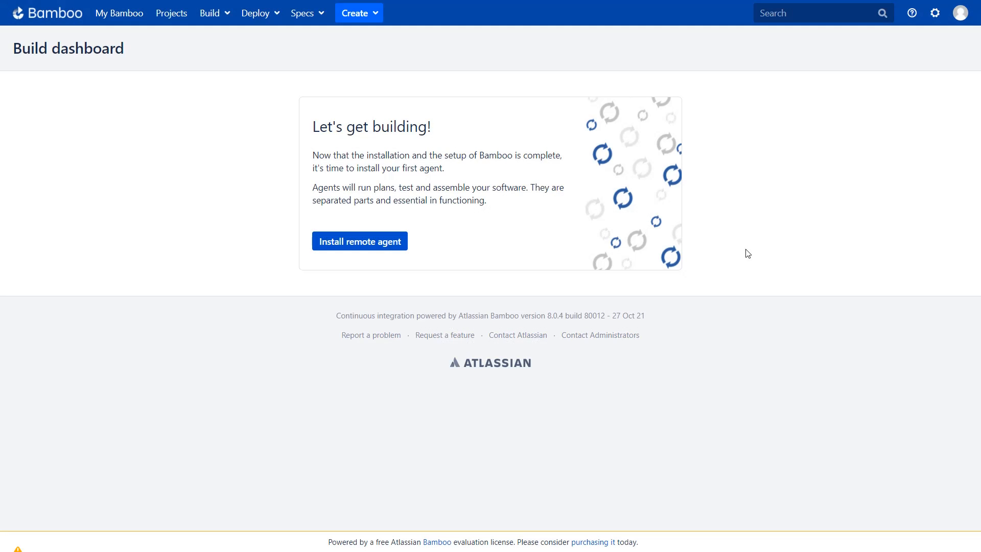
Open the logged-in account's Bamboo profile to check its personal details.
left_click(959, 21)
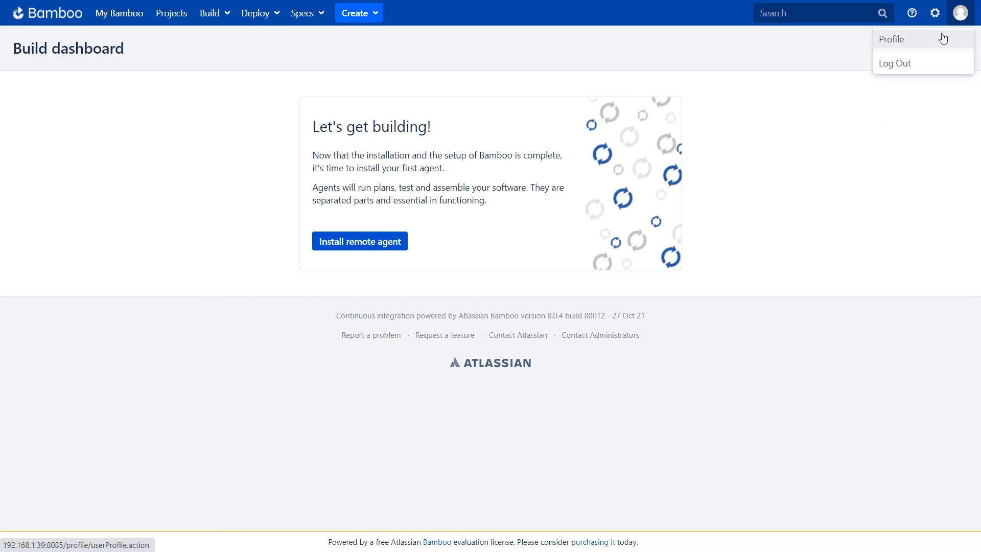
left_click(937, 39)
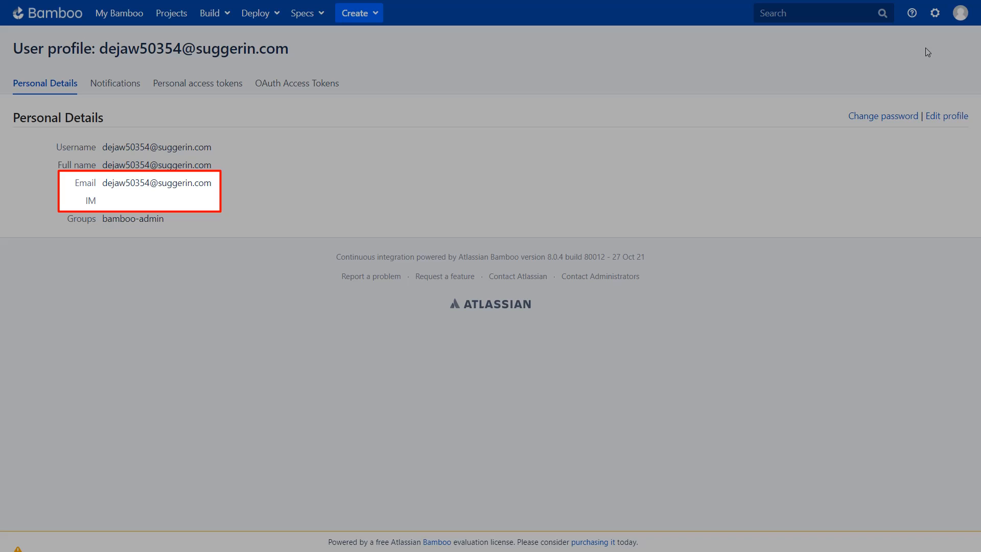